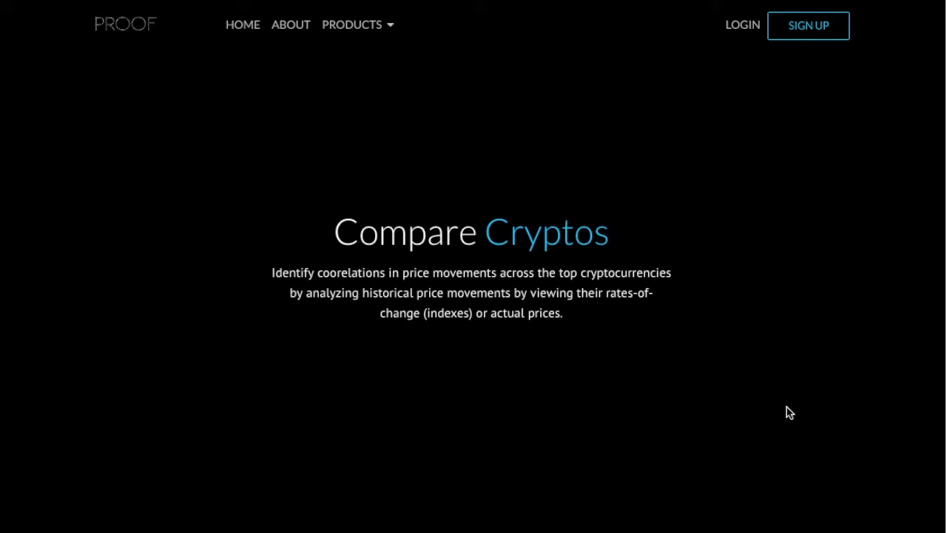
Step: Reopen the PROOF Dashboard from the PRODUCTS menu to show the Bitcoin, Ethereum and Ripple daily chart
scroll(789, 413, "down", 7)
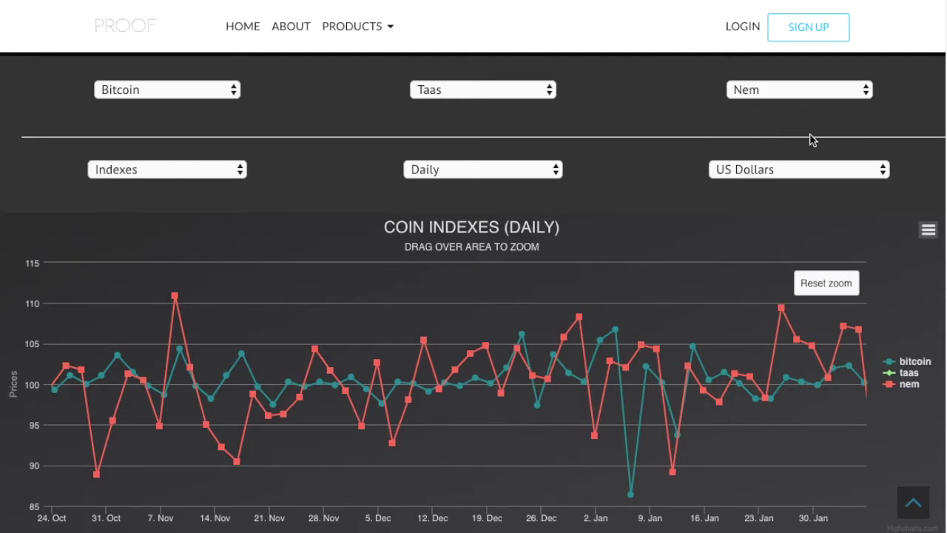
left_click(352, 26)
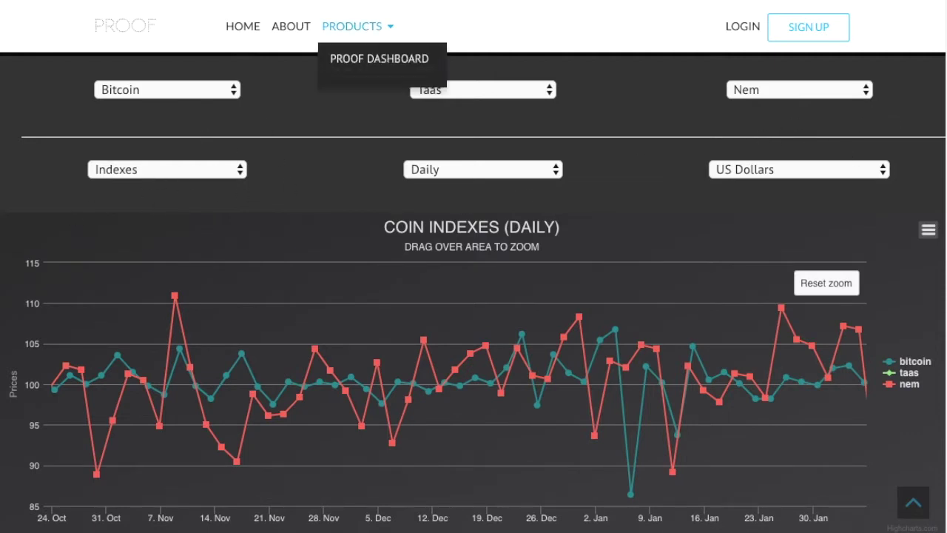
left_click(378, 59)
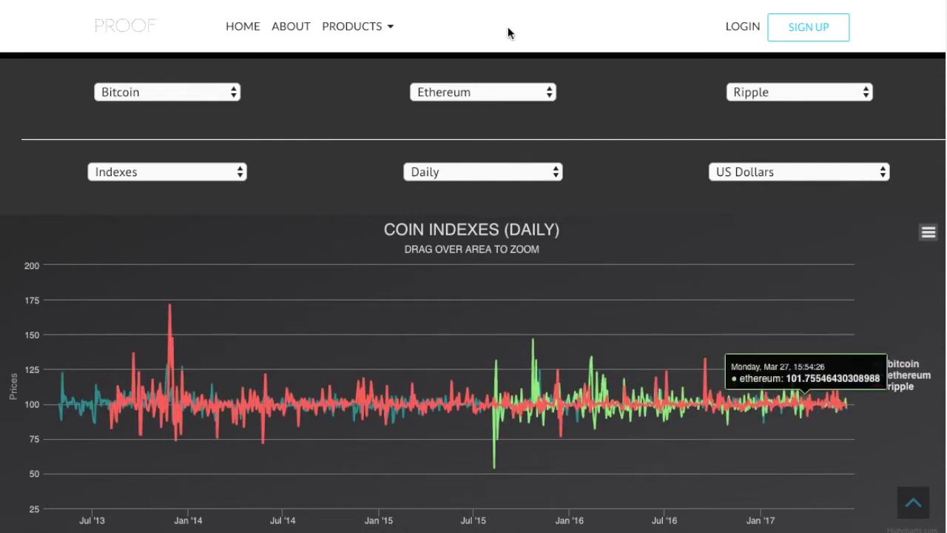
Step: Choose Emercoin instead of Ethereum as the second coin in the chart
left_click(479, 96)
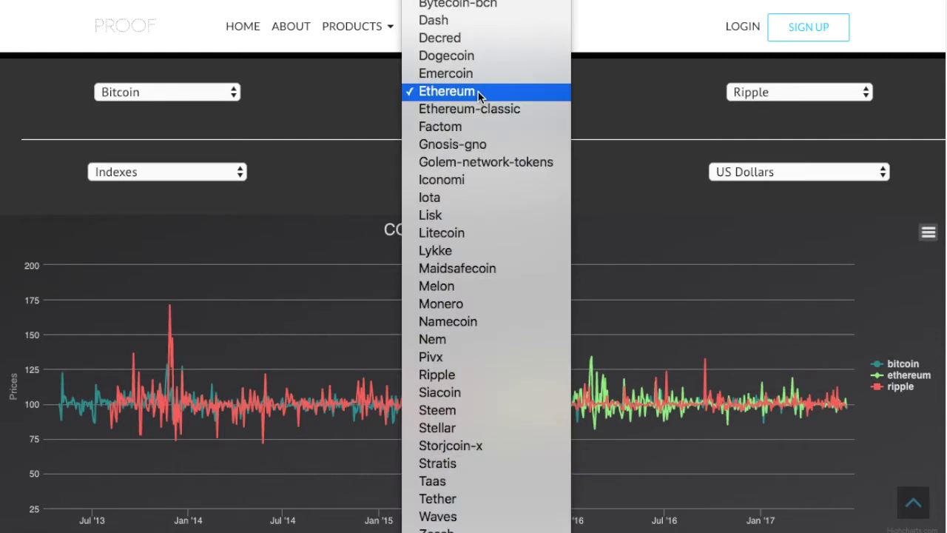
left_click(475, 79)
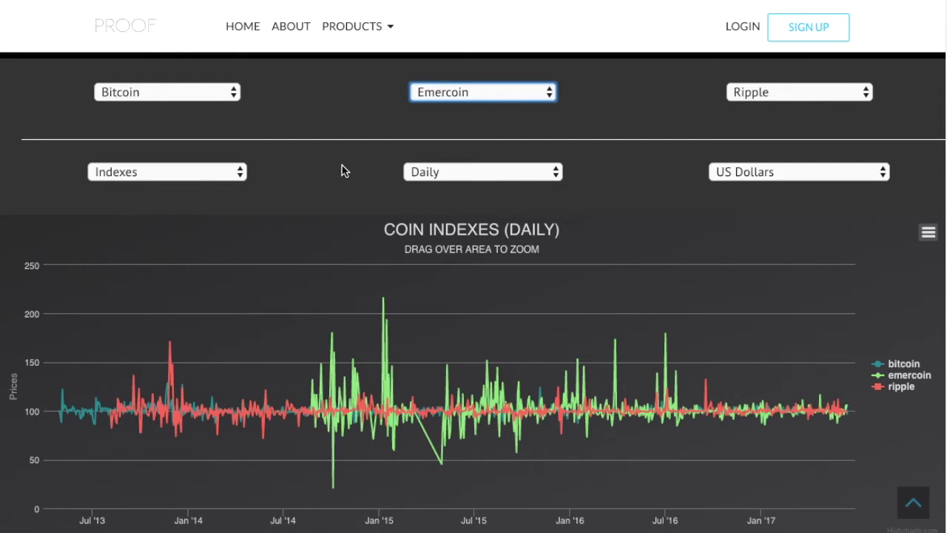
left_click(152, 178)
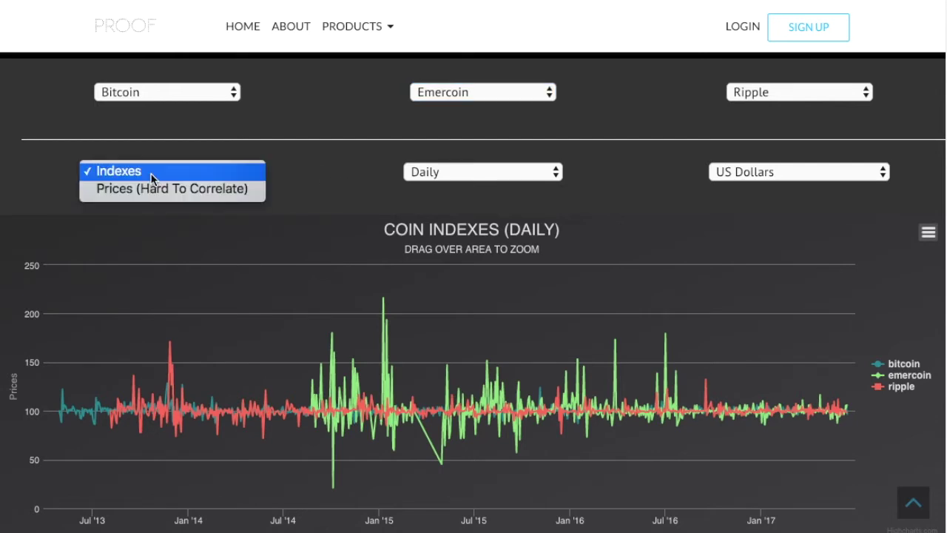
left_click(162, 190)
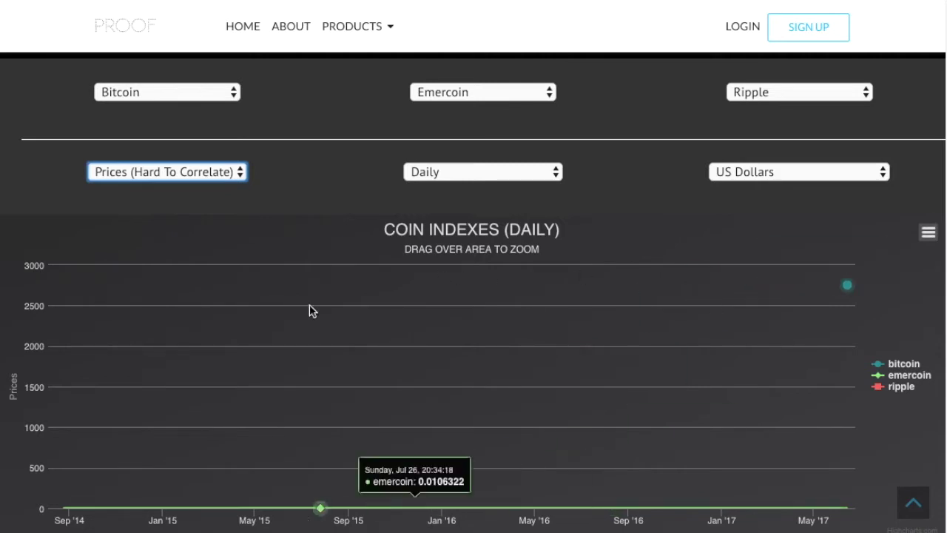
left_click(190, 179)
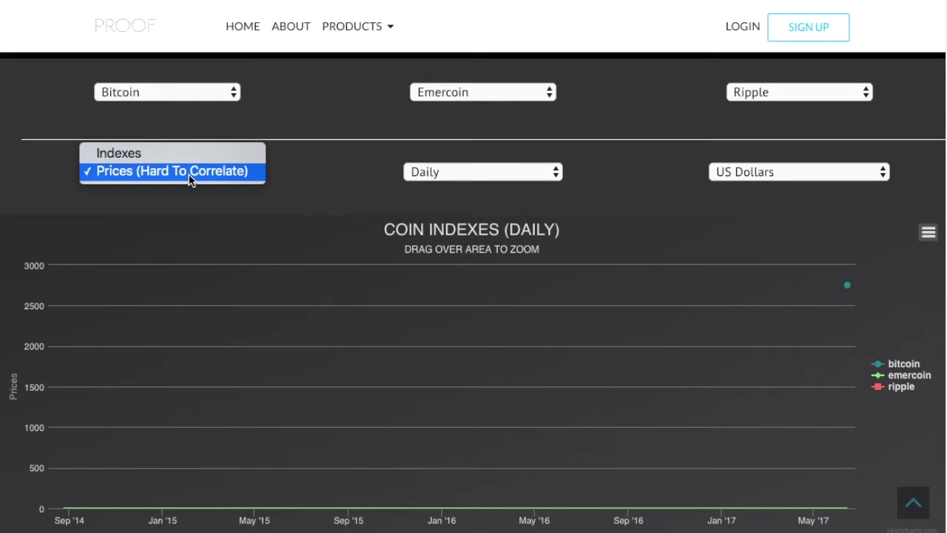
left_click(183, 156)
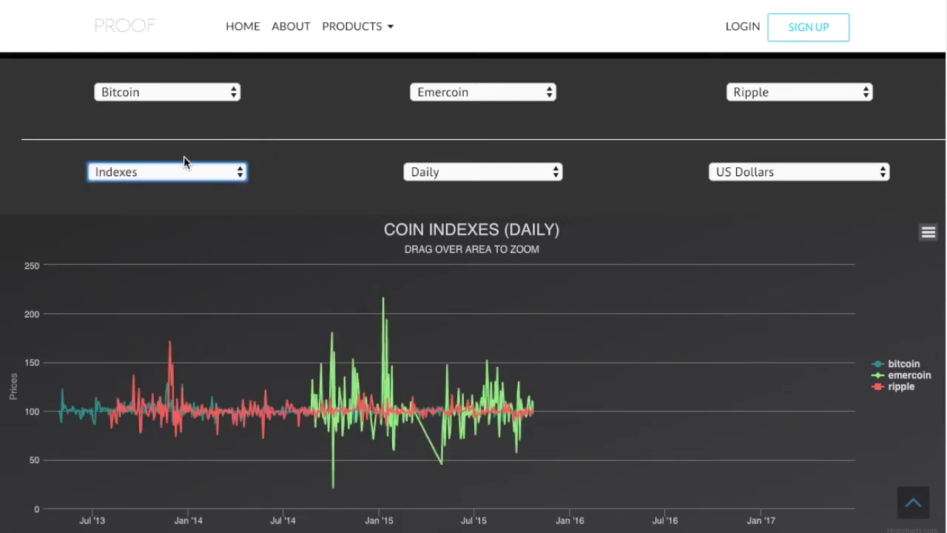
Step: Keep Daily, try several zoom ranges with resets, then zoom to June–September 2016
left_click(527, 173)
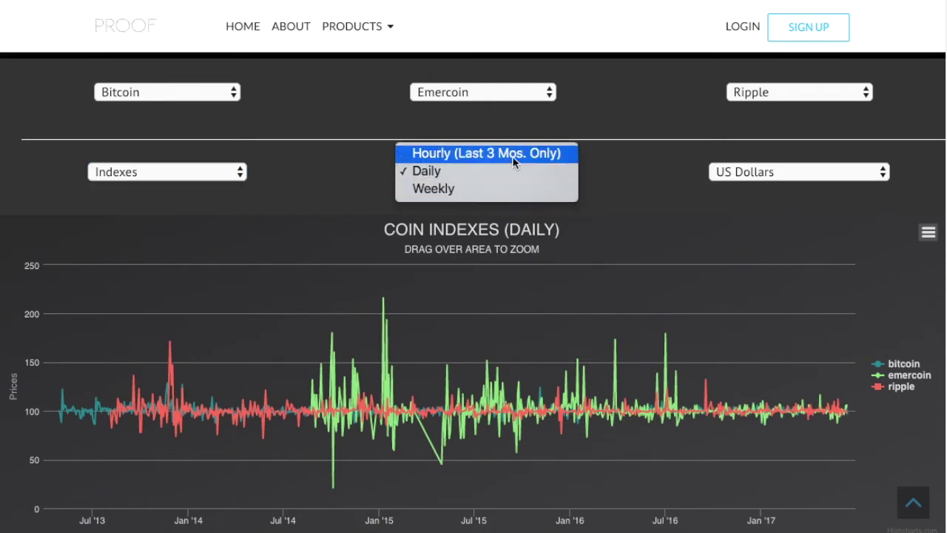
left_click(501, 171)
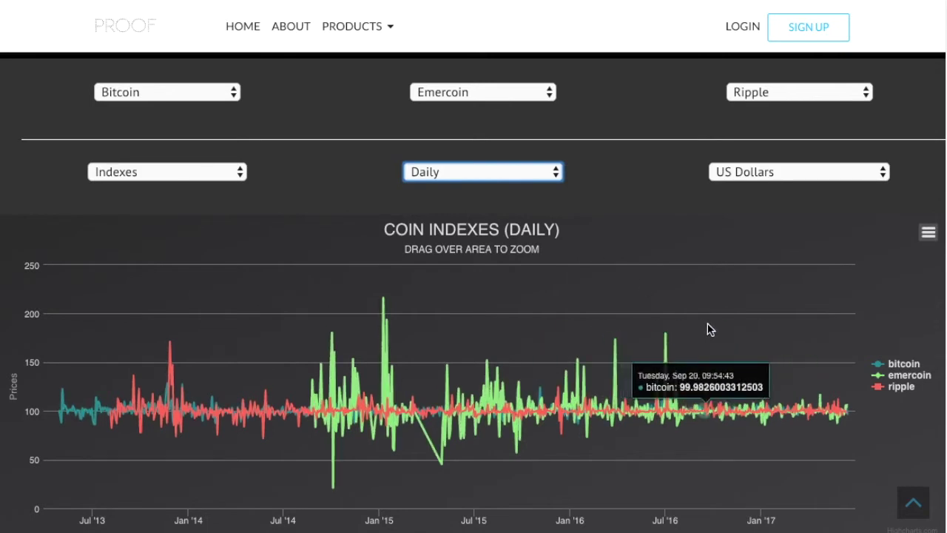
left_click_drag(733, 334, 813, 349)
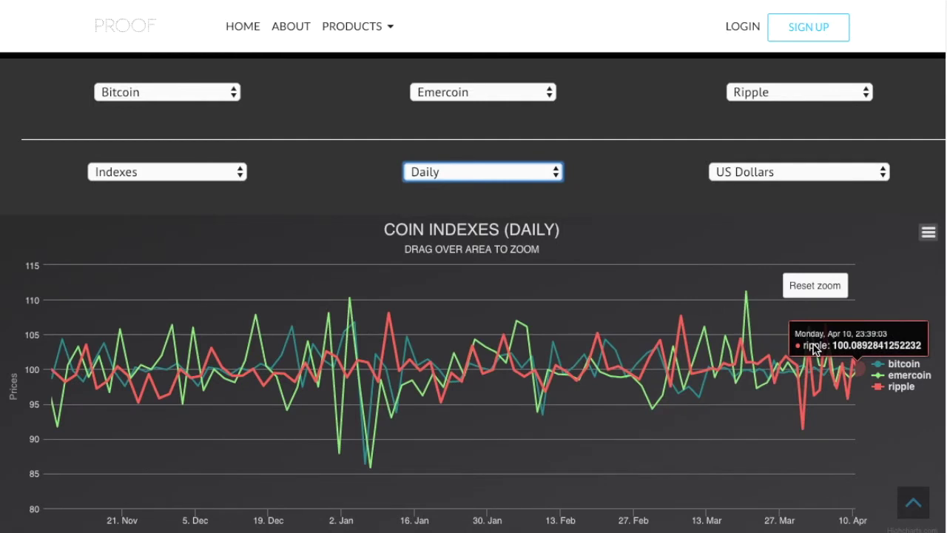
left_click(816, 285)
left_click_drag(753, 358, 827, 368)
left_click(816, 283)
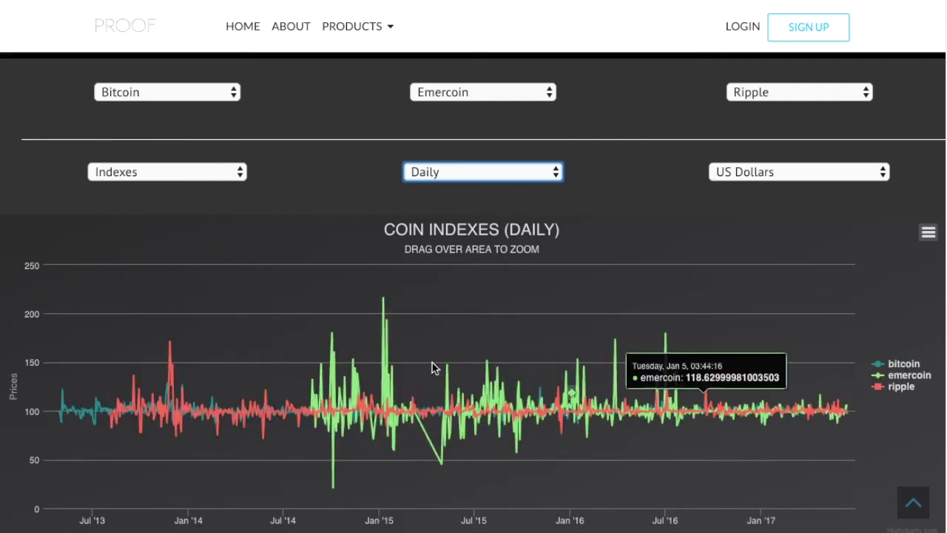
left_click_drag(387, 342, 458, 360)
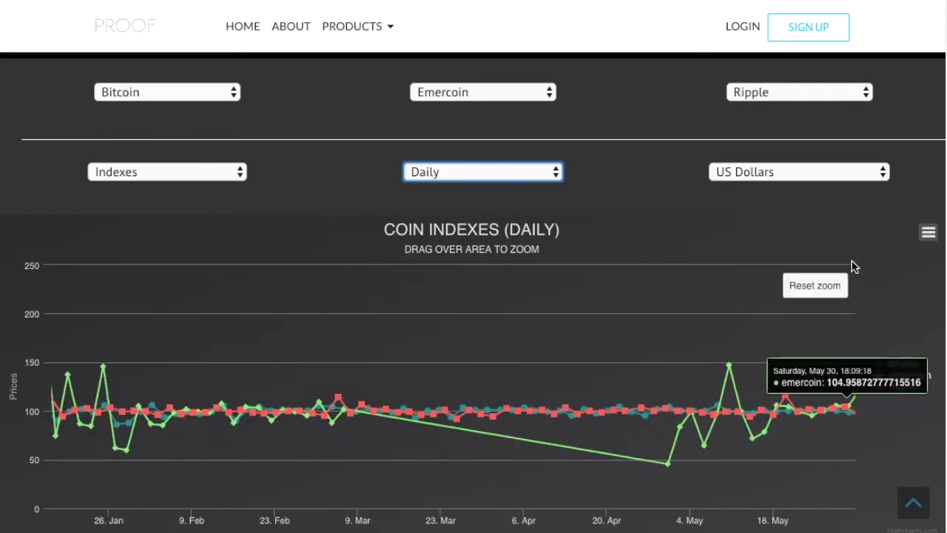
left_click(823, 284)
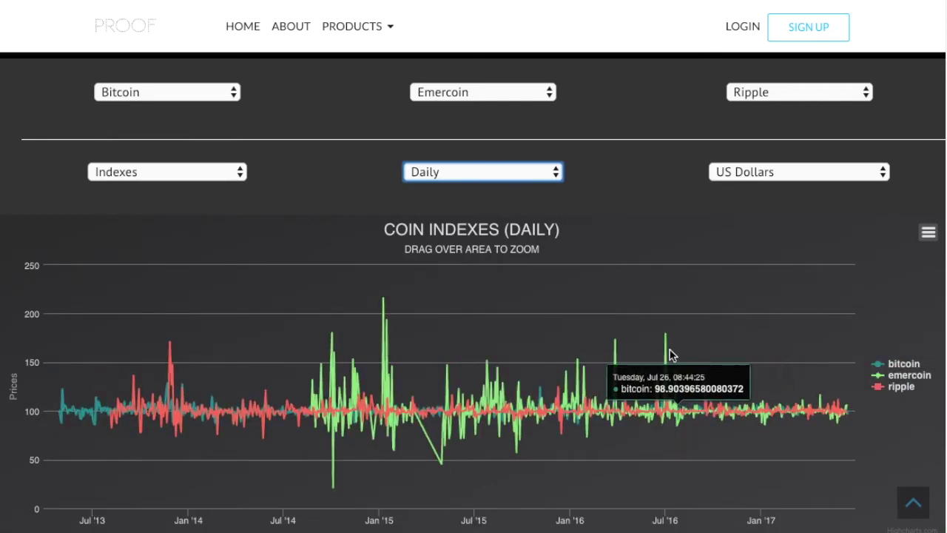
left_click_drag(655, 359, 706, 360)
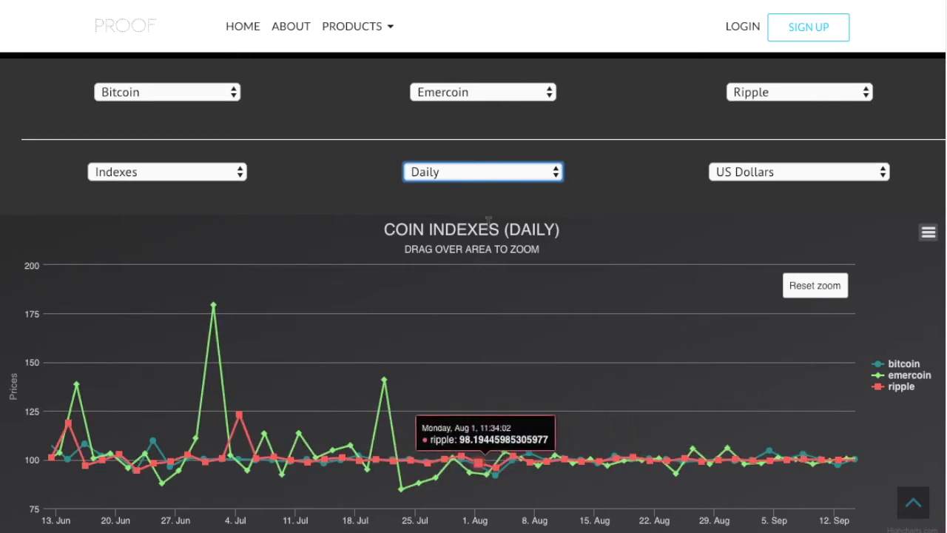
Step: Switch to Hourly (Last 3 Mos. Only) indexes and zoom into 31 May to 3 June
left_click(525, 175)
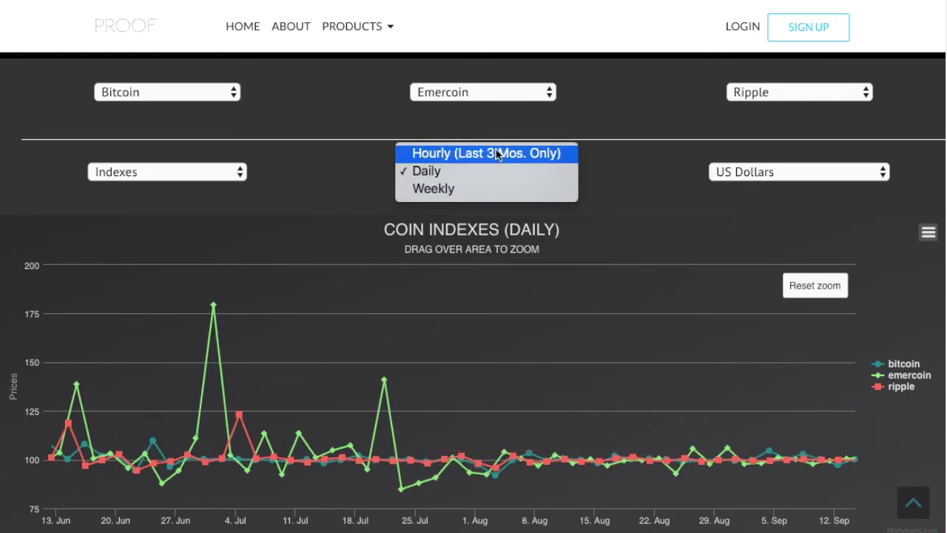
left_click(497, 154)
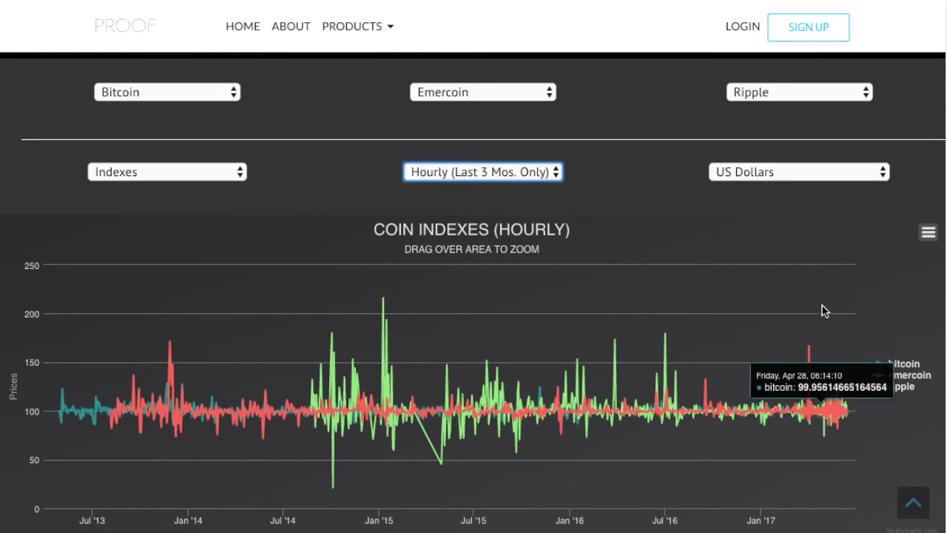
left_click_drag(818, 298, 869, 312)
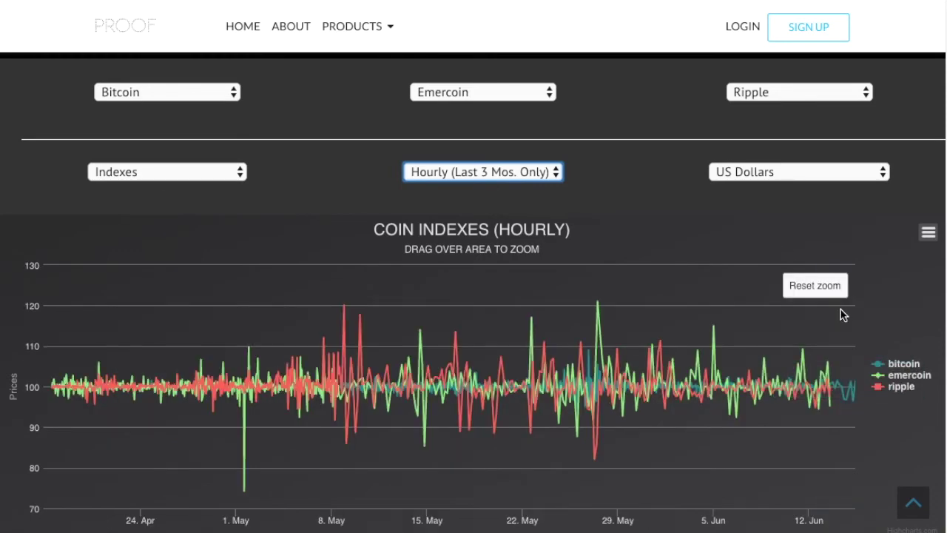
left_click_drag(648, 300, 694, 302)
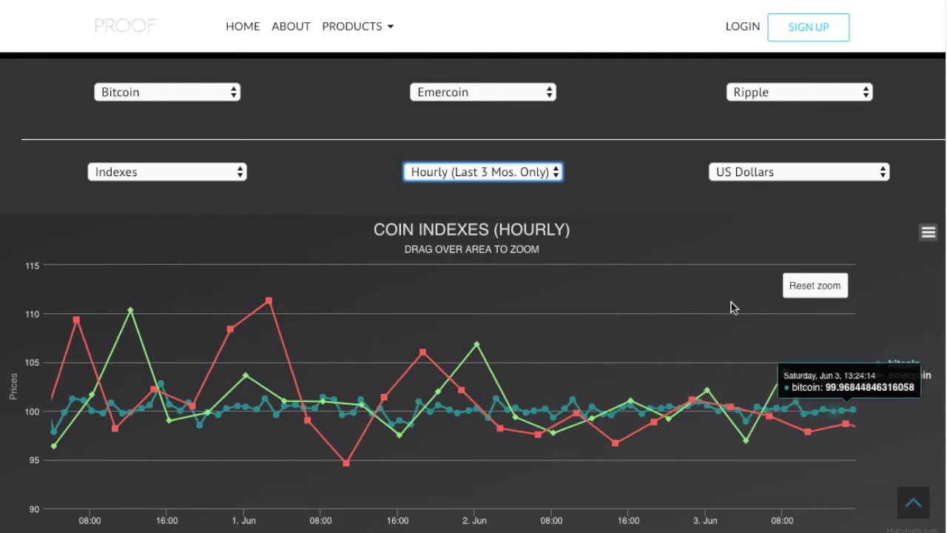
left_click(560, 172)
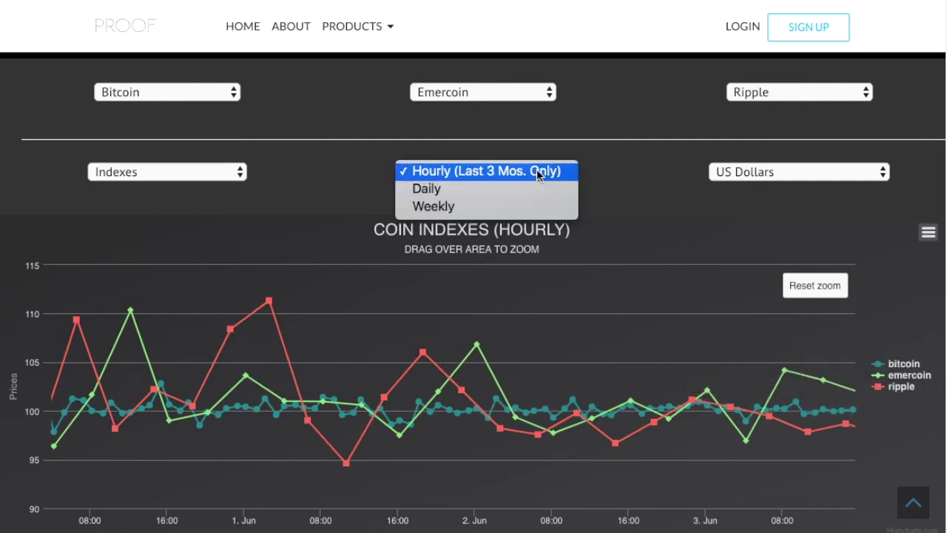
Step: Switch to Weekly indexes and zoom into November 2015 through early February 2016
left_click(490, 204)
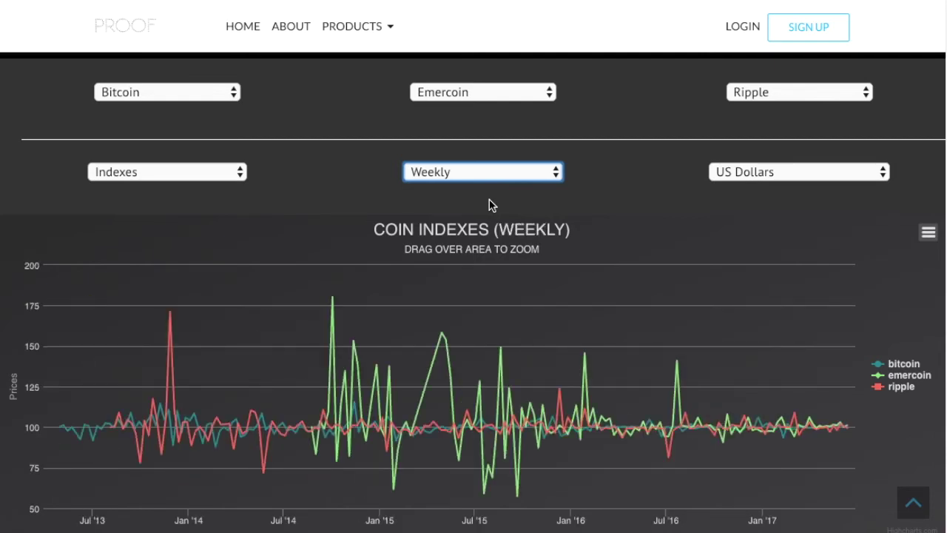
mouse_move(170, 313)
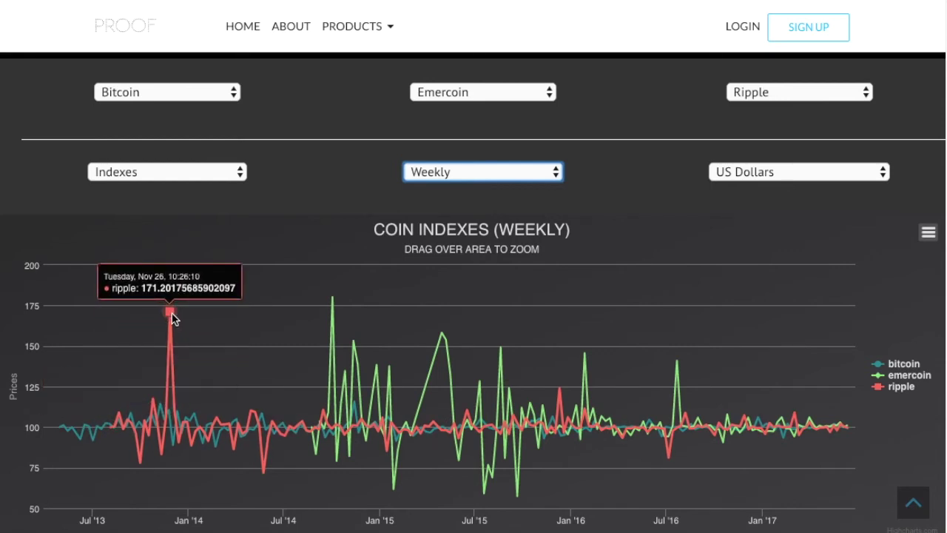
mouse_move(180, 443)
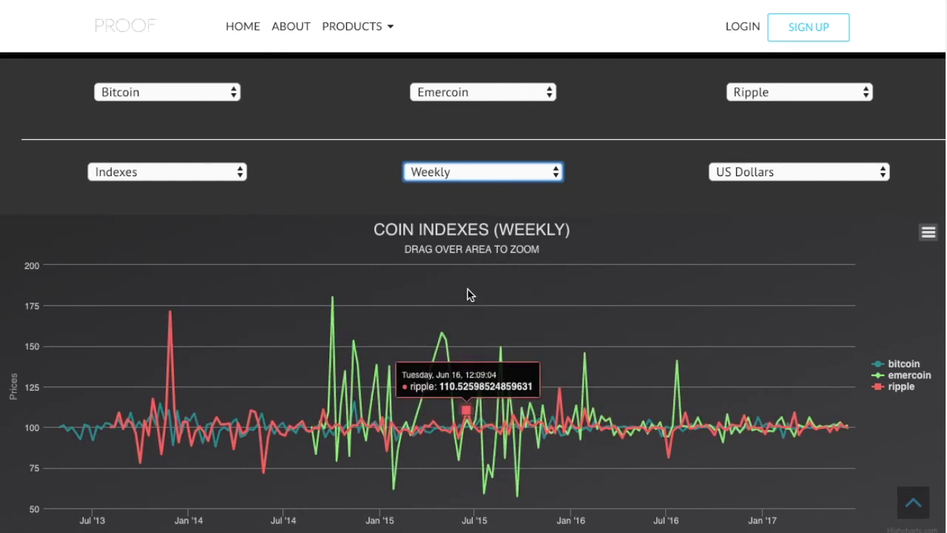
left_click_drag(545, 313, 594, 313)
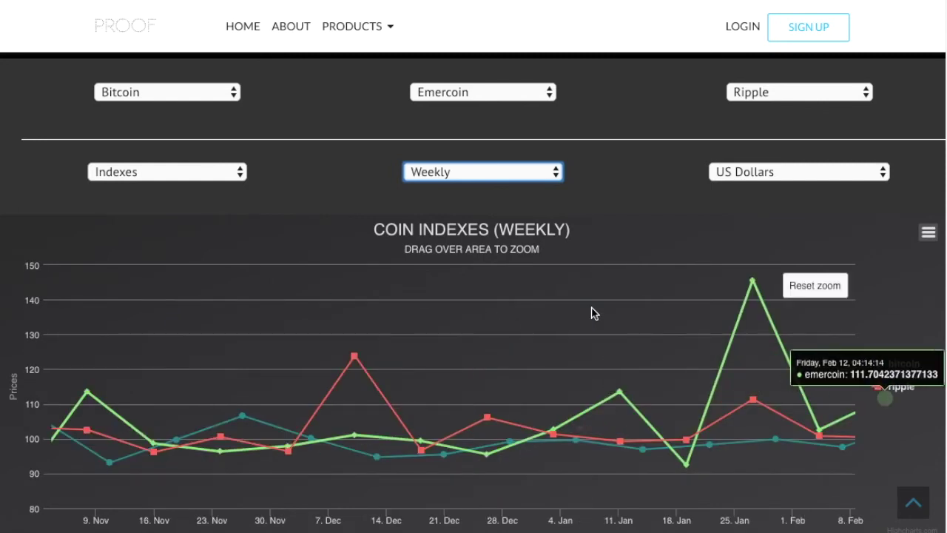
left_click(483, 176)
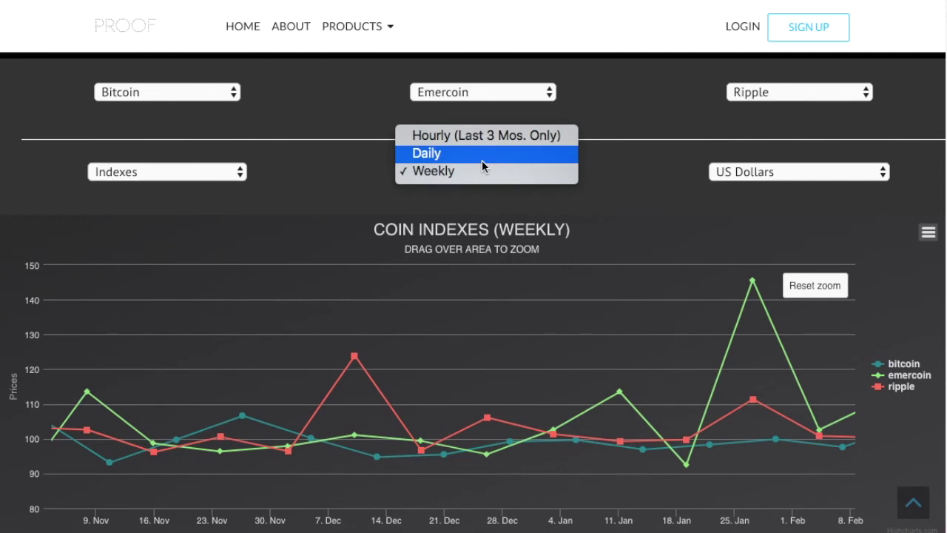
Step: Keep the Weekly interval and reset the zoom to the full mid-2013 to 2017 range
left_click(342, 194)
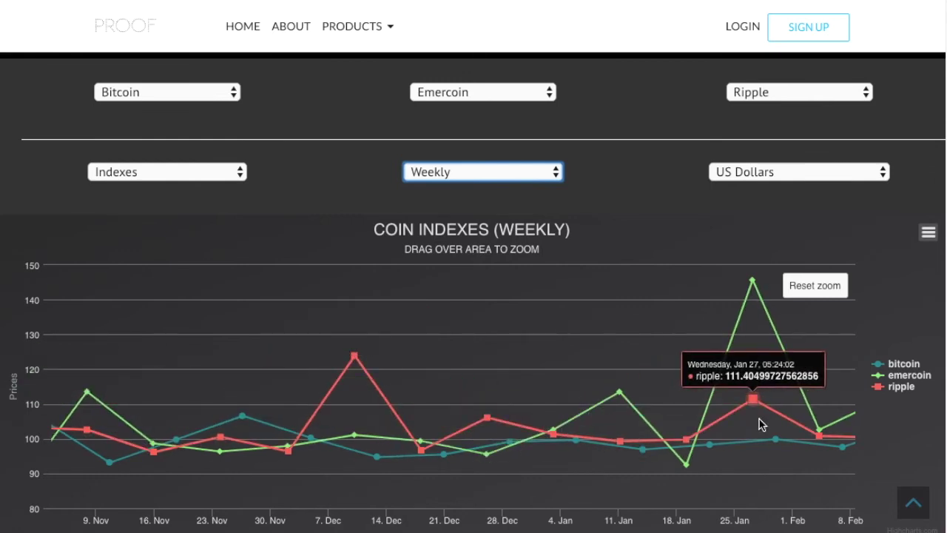
left_click(825, 293)
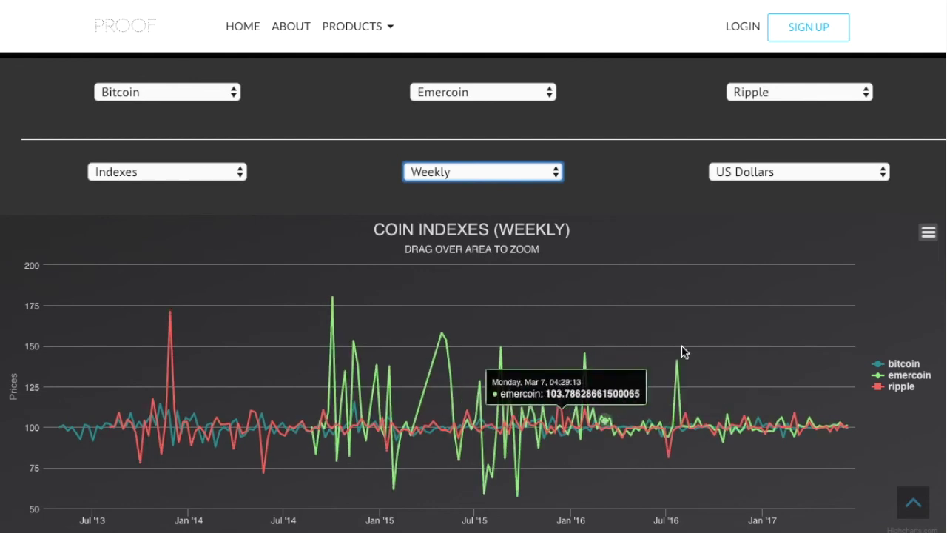
Step: Replace Emercoin with Melon and zoom the weekly chart into 30 January to 31 March
left_click(505, 96)
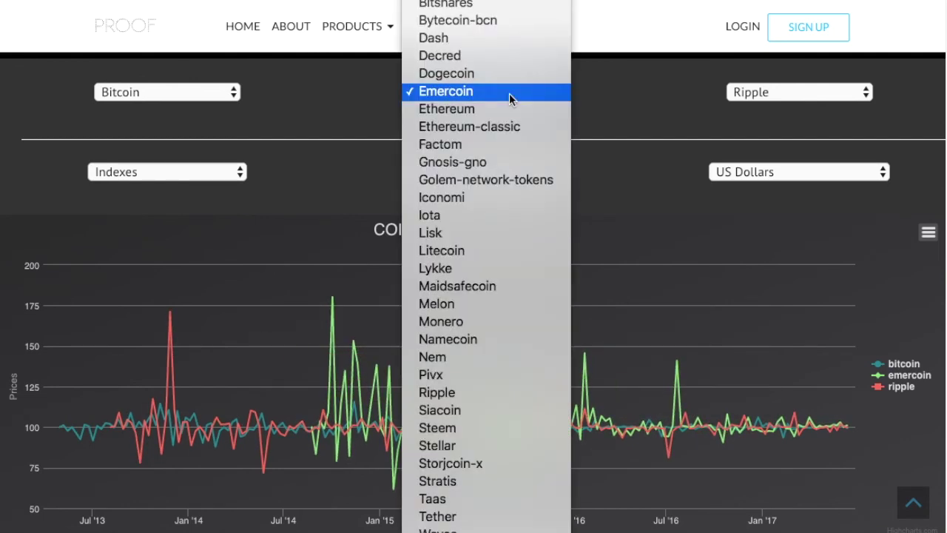
left_click(496, 304)
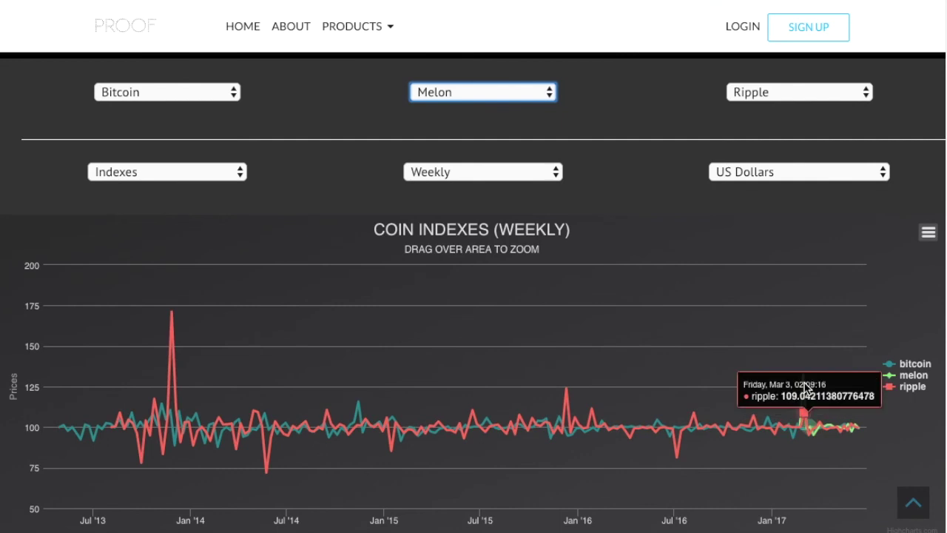
left_click_drag(787, 363, 823, 373)
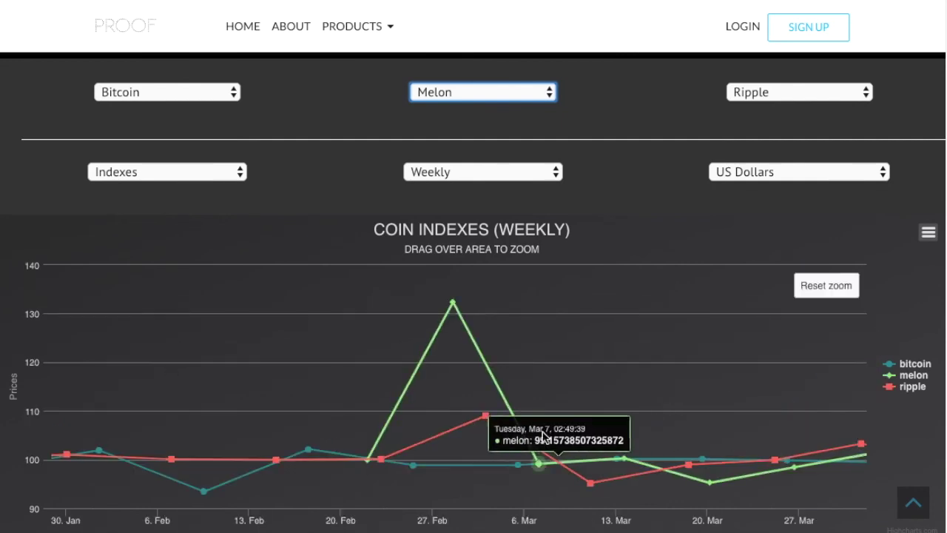